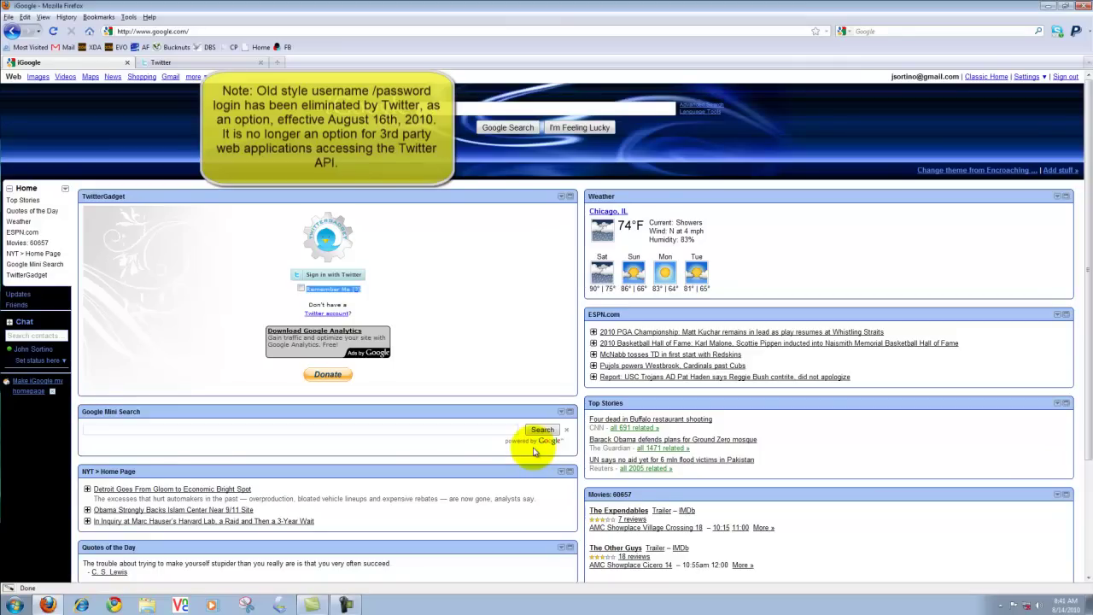
# Tick and then untick TwitterGadget's Remember Me option, leaving it turned off
pyautogui.click(512, 331)
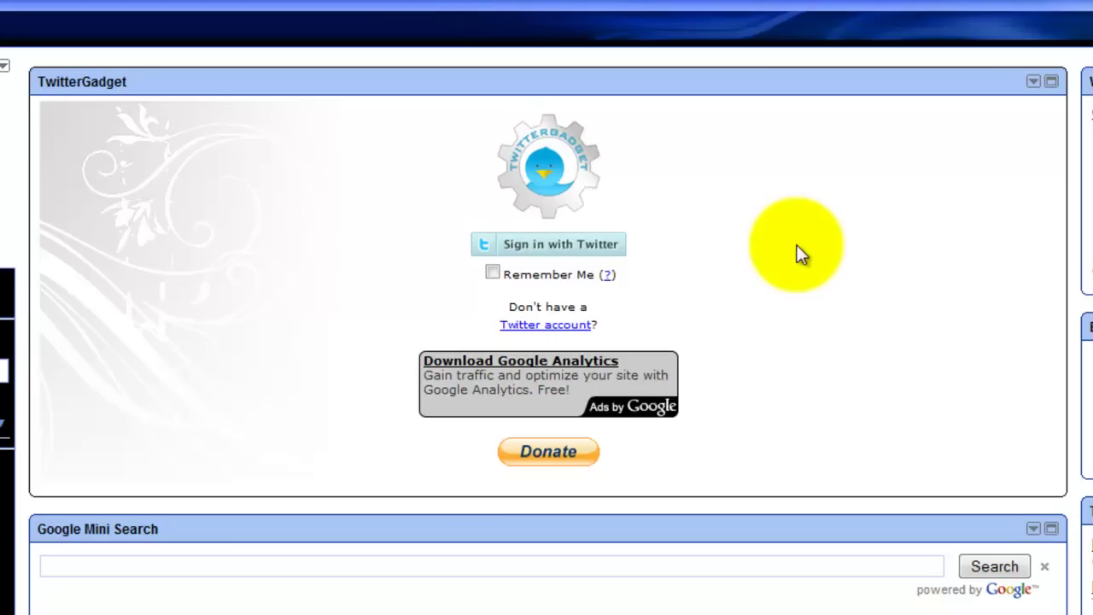
pyautogui.moveTo(618, 277); pyautogui.dragTo(481, 275)
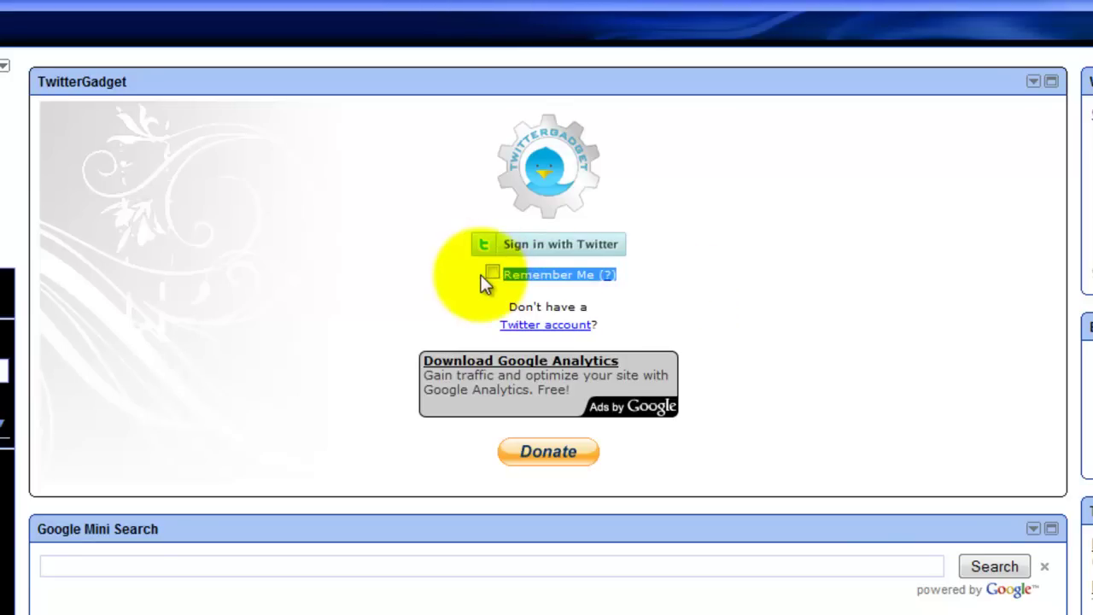
pyautogui.click(720, 296)
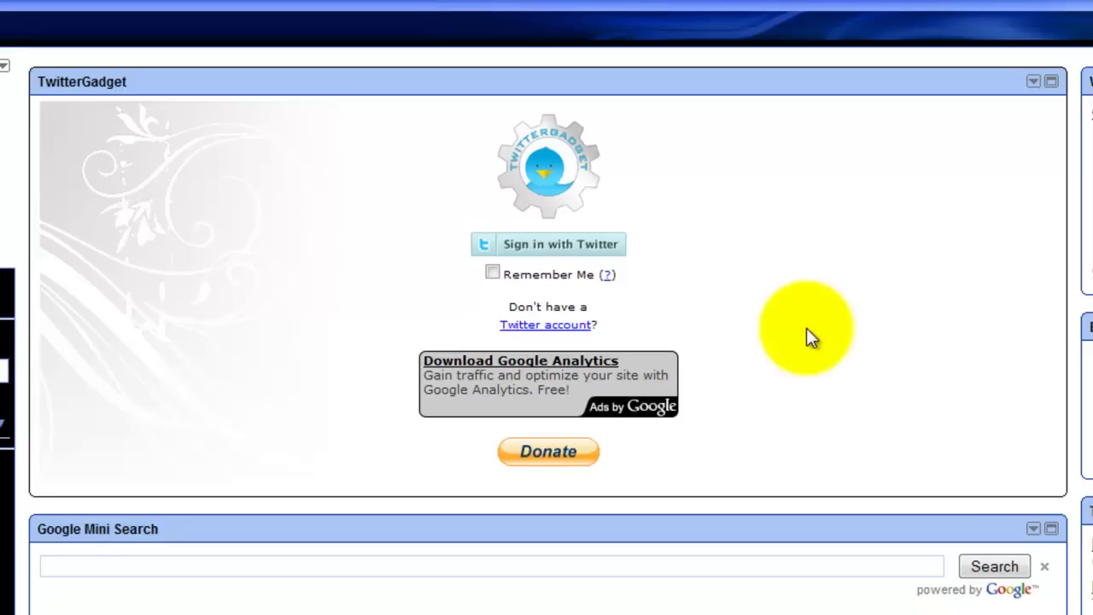
pyautogui.click(492, 272)
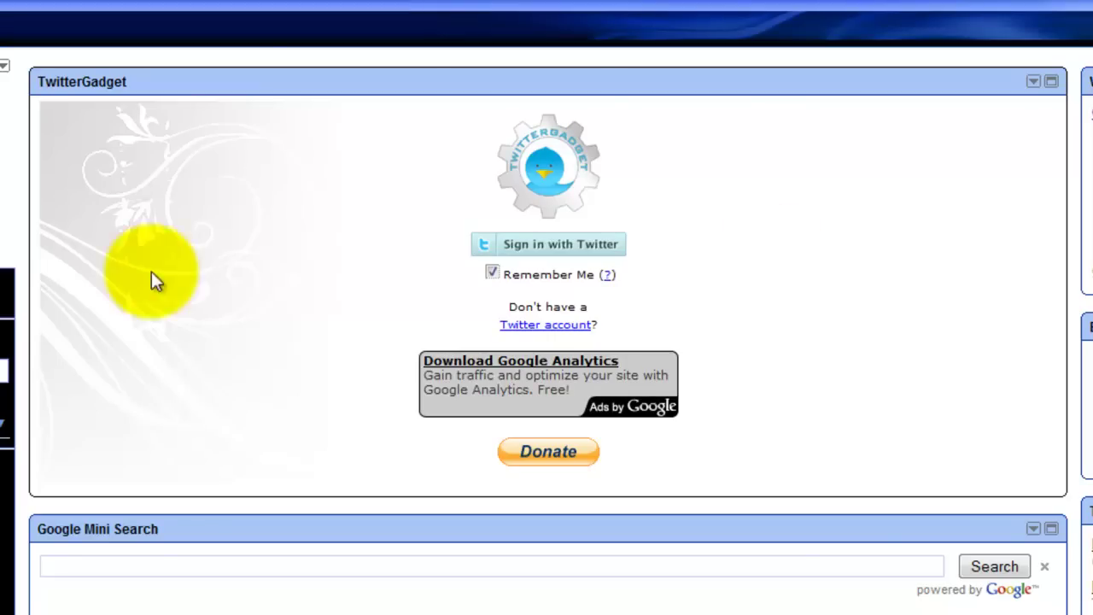
pyautogui.click(490, 273)
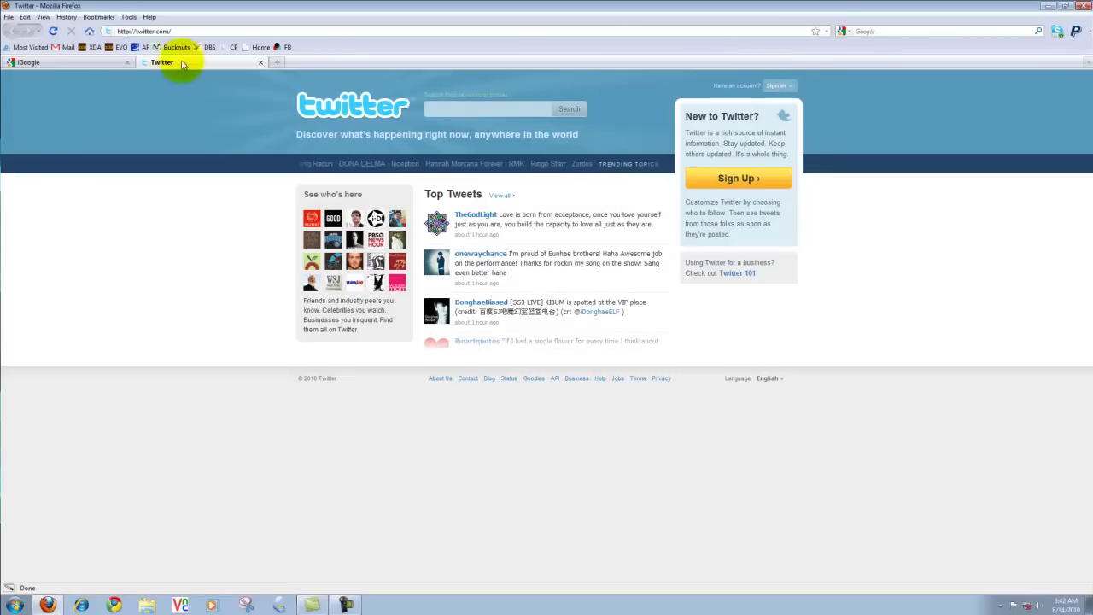
# Back on iGoogle, start the gadget's 'Sign in with Twitter' OAuth flow
pyautogui.click(90, 63)
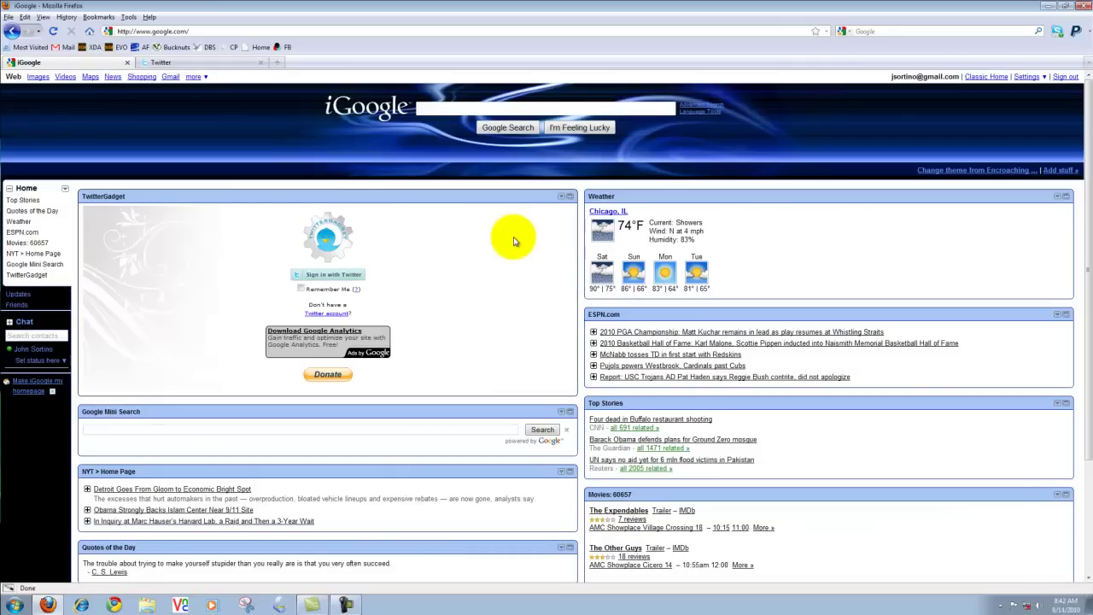
pyautogui.click(330, 275)
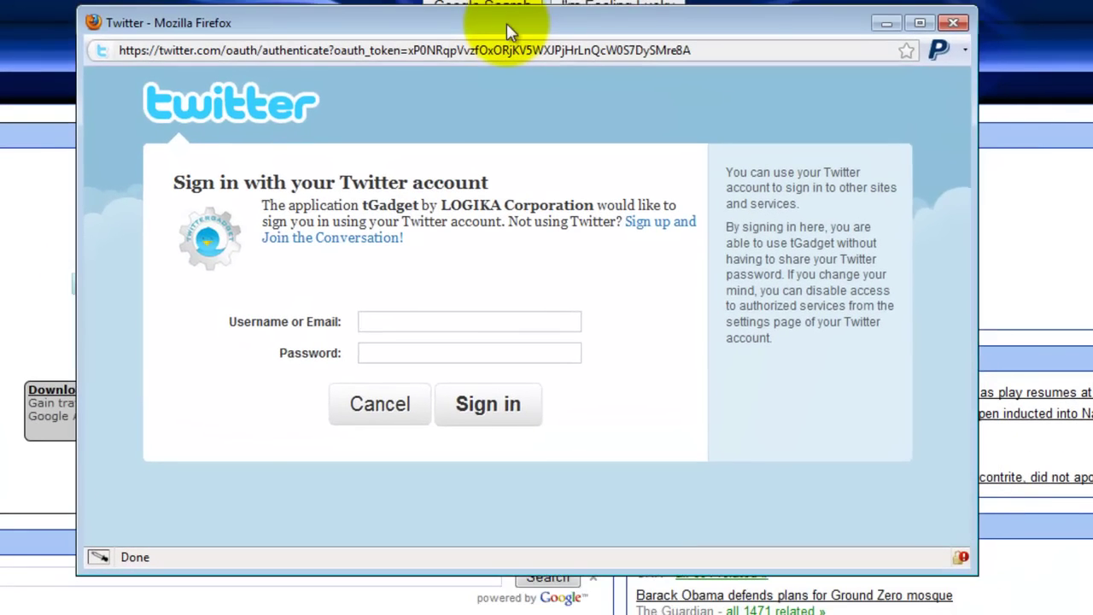
pyautogui.moveTo(183, 49); pyautogui.dragTo(246, 50)
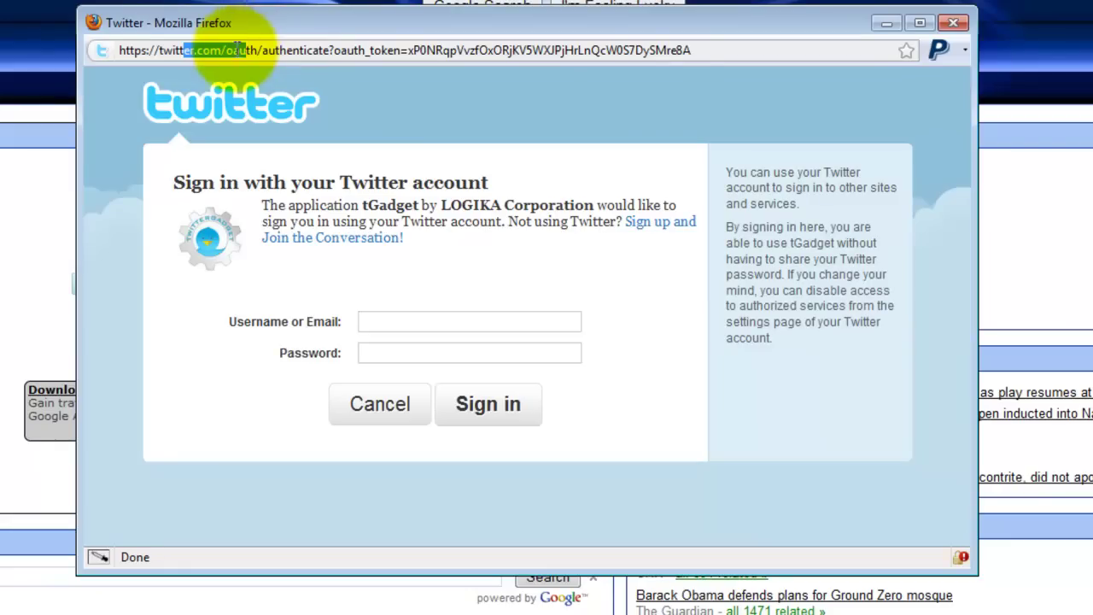
# Fill in the second account's saved username and password, then submit the Twitter sign-in
pyautogui.click(521, 322)
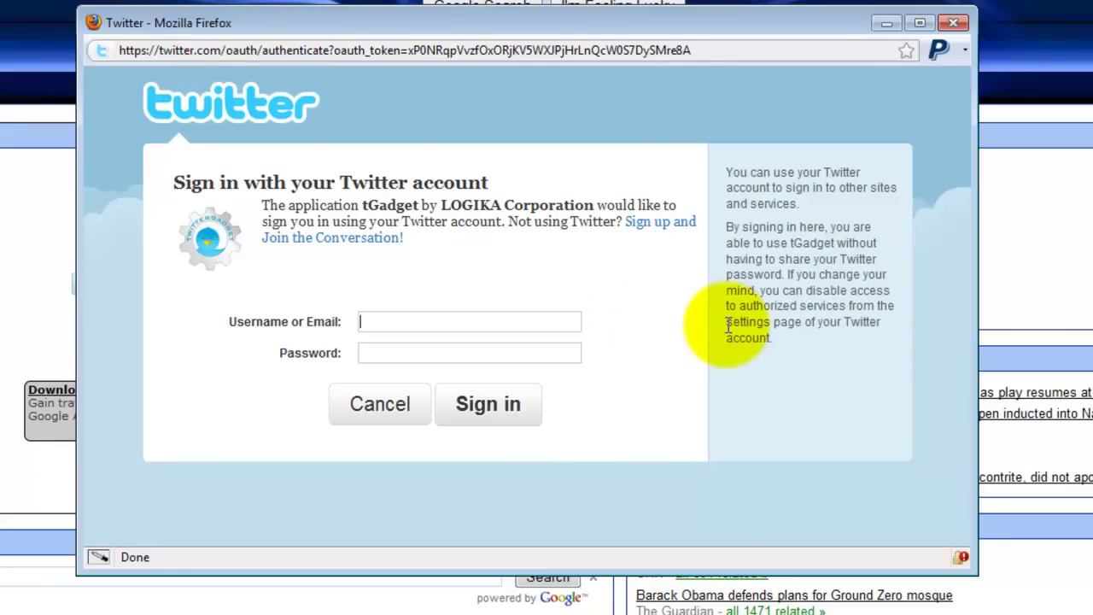
pyautogui.write('t')
pyautogui.press('Down')
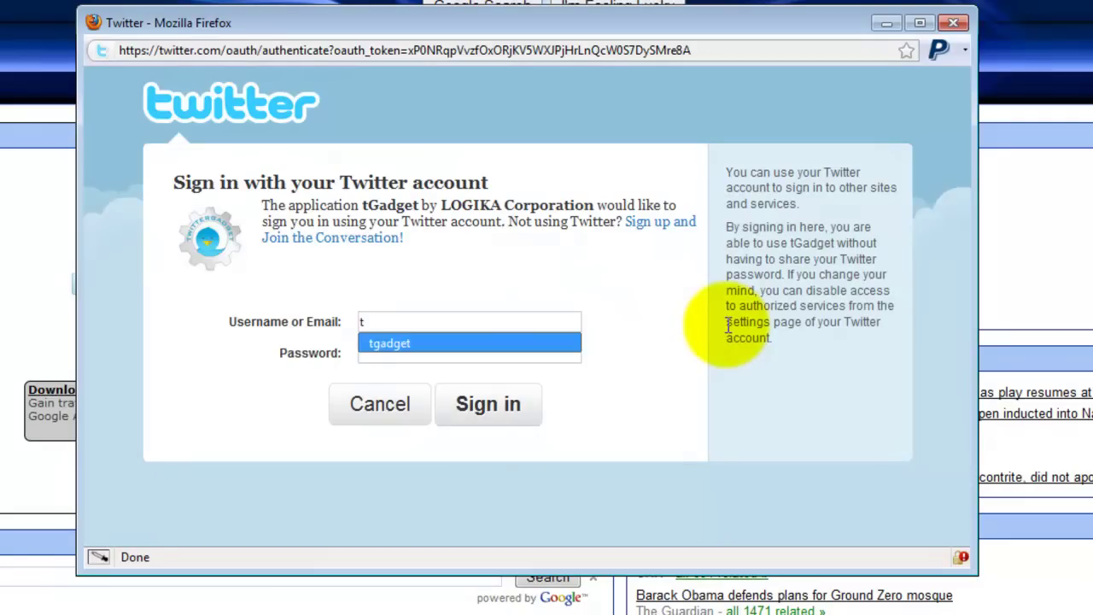
pyautogui.press('Return')
pyautogui.click(500, 417)
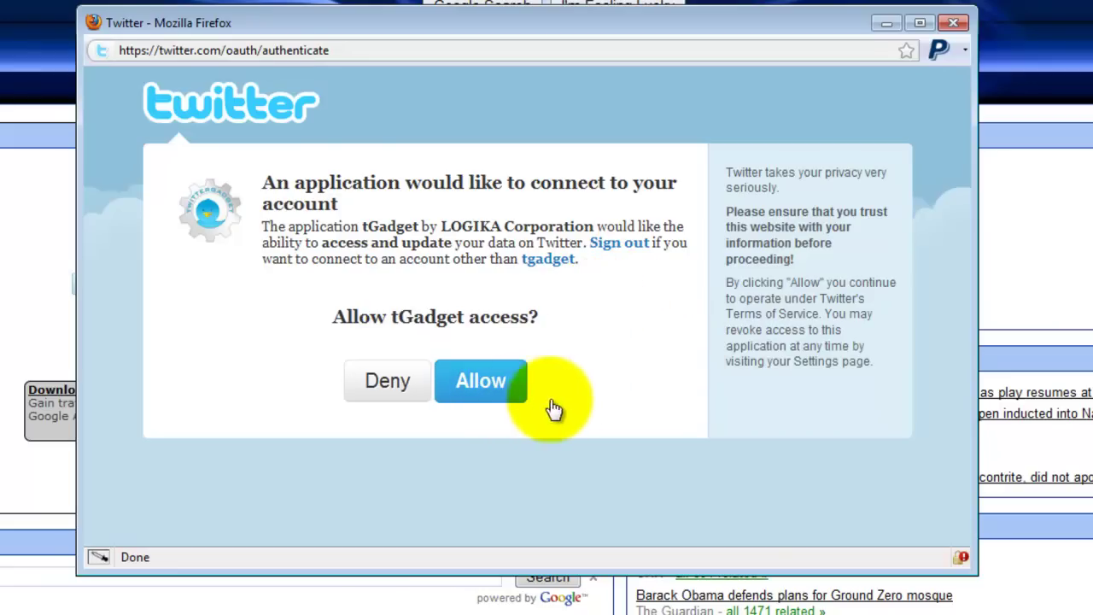
# Allow tGadget access to the account, then close the Login Successful window
pyautogui.click(495, 396)
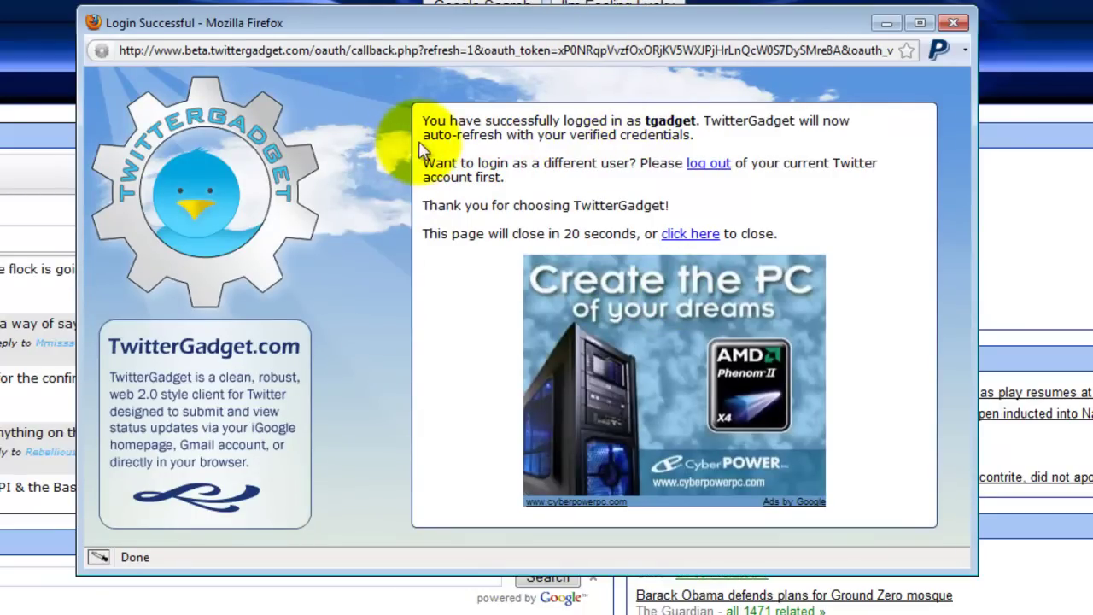
pyautogui.moveTo(423, 136); pyautogui.dragTo(690, 134)
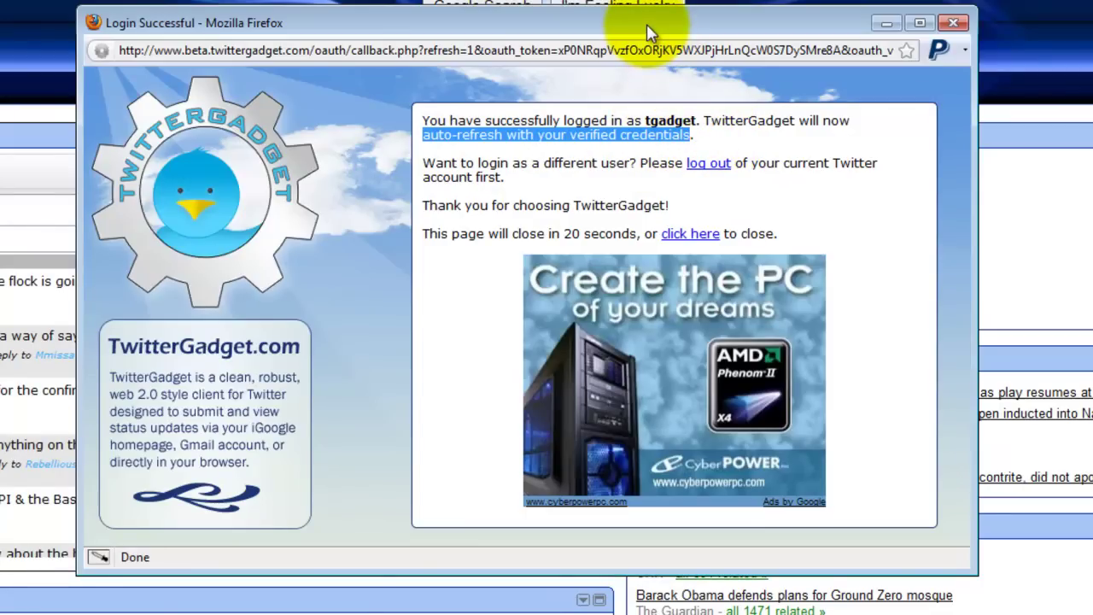
pyautogui.moveTo(646, 26); pyautogui.dragTo(756, 42)
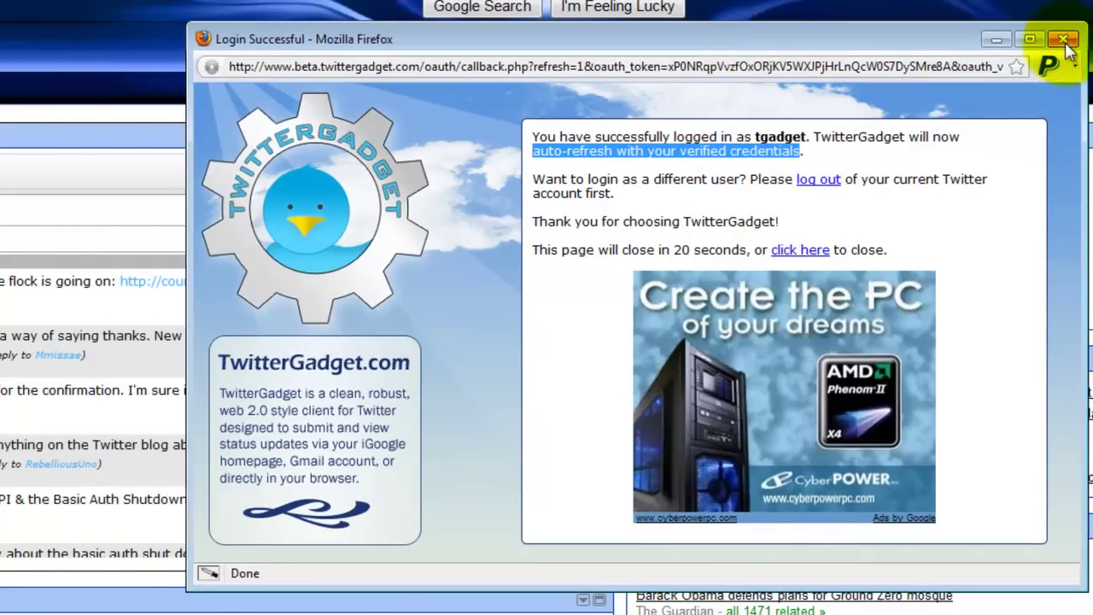
pyautogui.click(1062, 40)
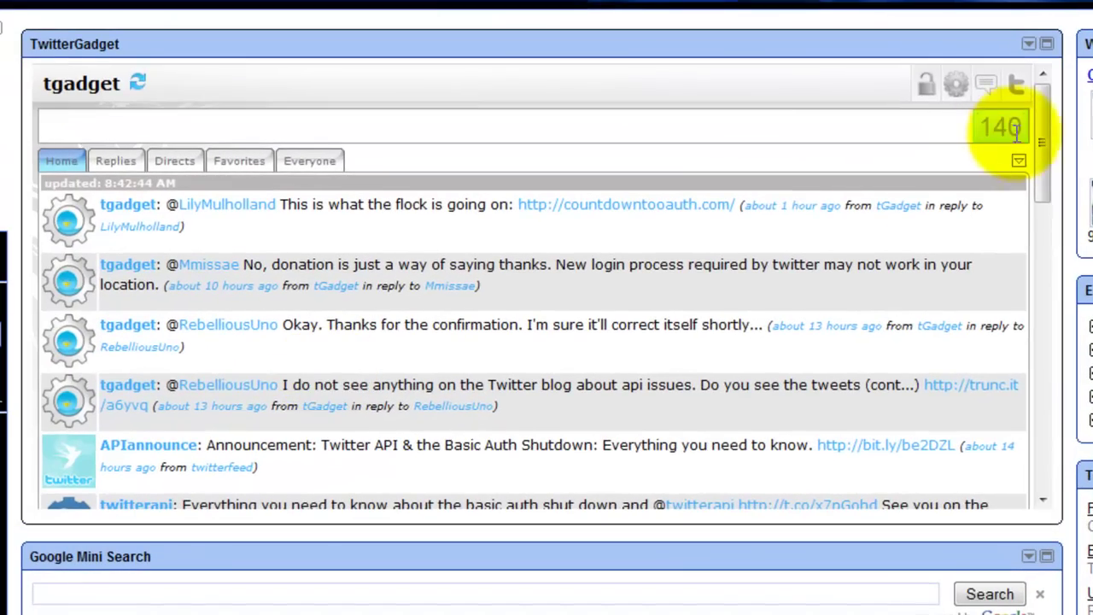
# Scroll the gadget's tweets, then reload twitter.com to confirm it shows the same signed-in account
pyautogui.moveTo(1049, 140); pyautogui.dragTo(1047, 113)
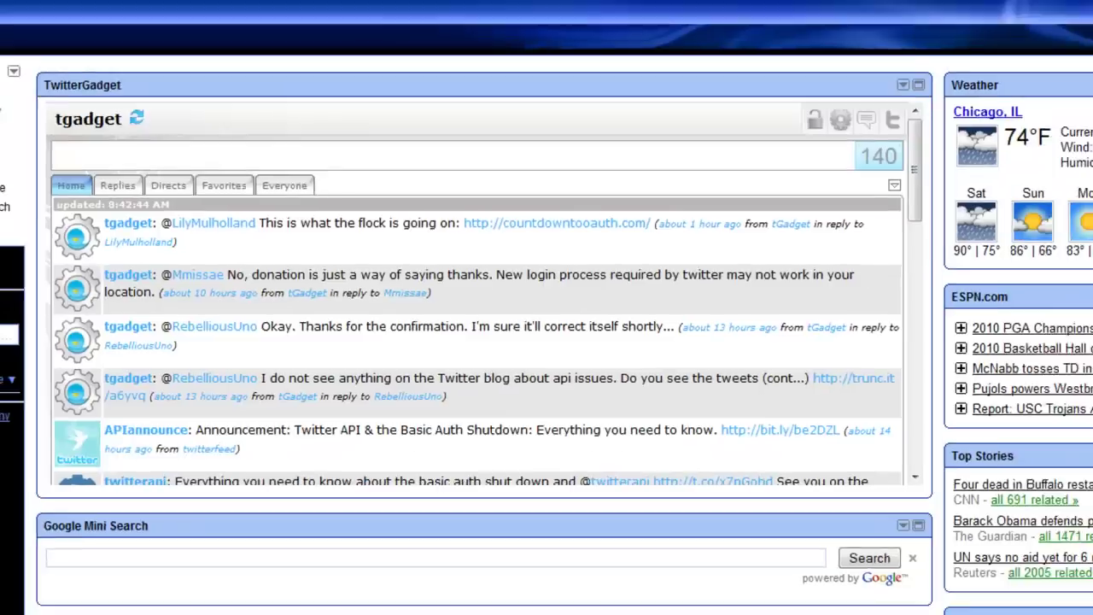
pyautogui.click(219, 48)
pyautogui.click(50, 31)
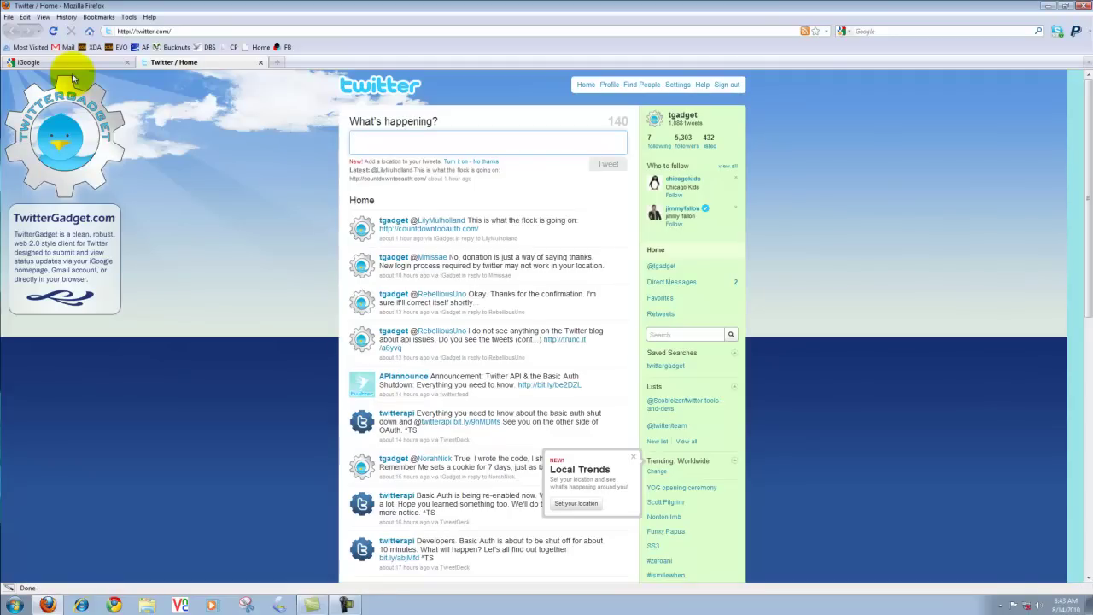
# Return to the iGoogle tab and scroll the gadget's signed-in Home timeline
pyautogui.click(71, 62)
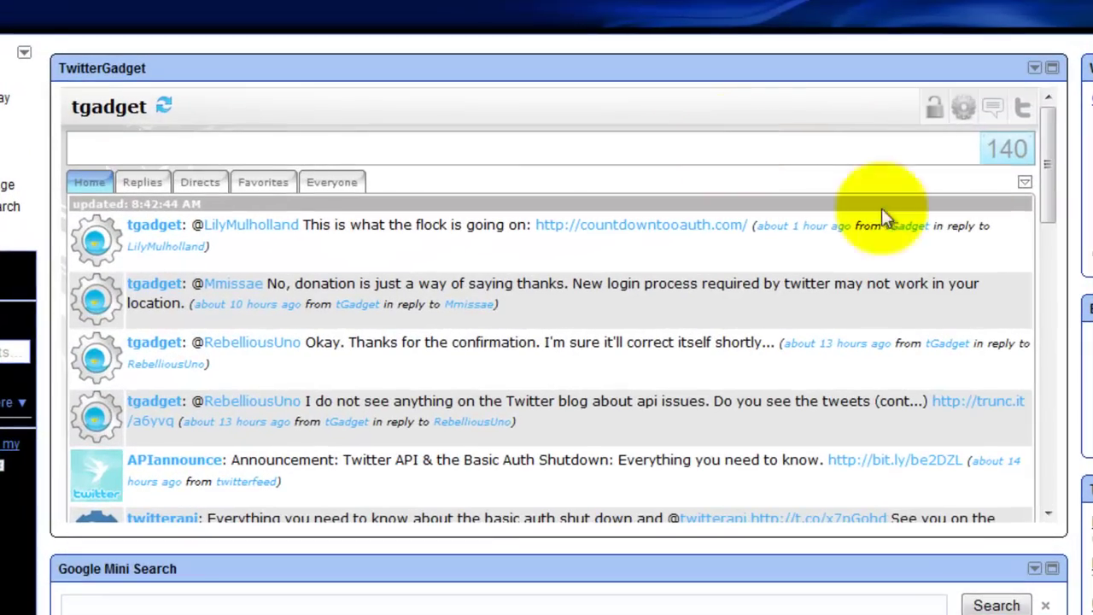
pyautogui.moveTo(1056, 162)
pyautogui.mouseDown()
pyautogui.moveTo(1066, 341)
pyautogui.moveTo(1067, 162)
pyautogui.mouseUp()
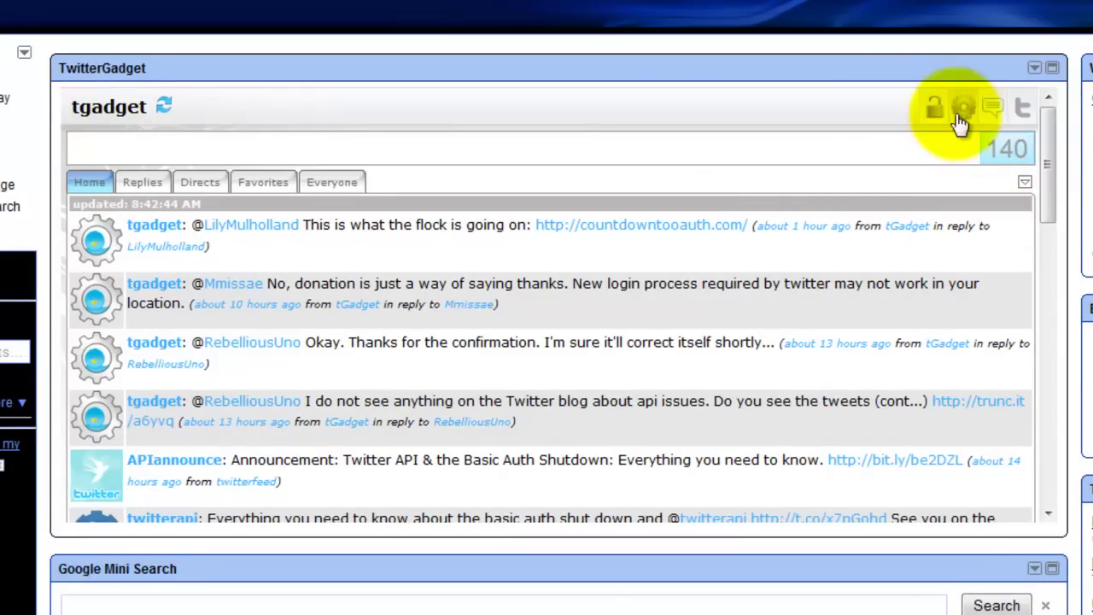
# Sign the gadget out and back in via Twitter, moving the Login Successful popup aside
pyautogui.click(930, 116)
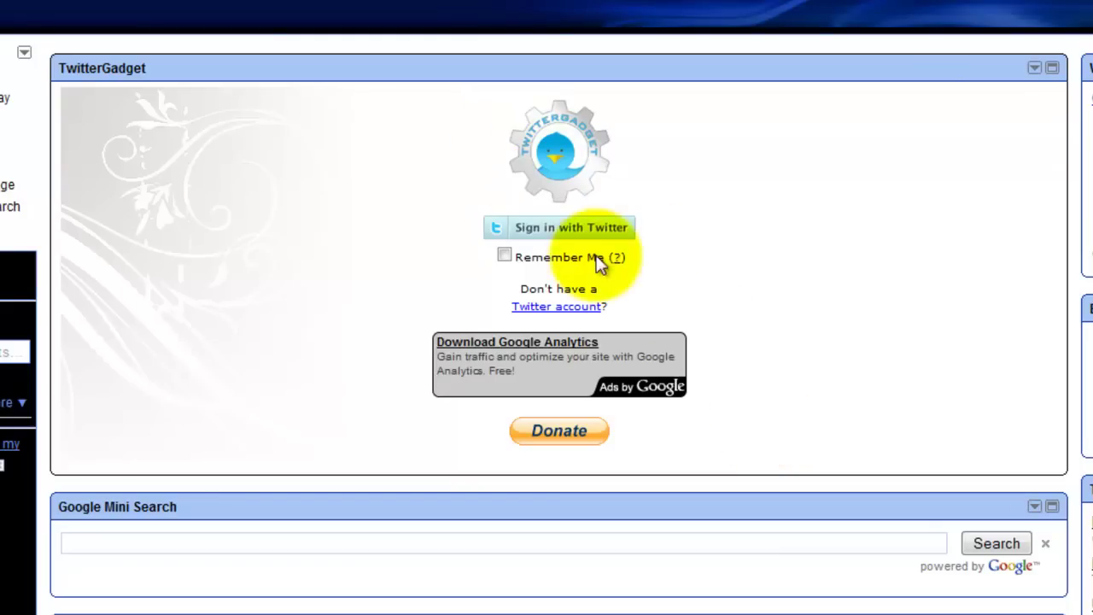
pyautogui.click(606, 233)
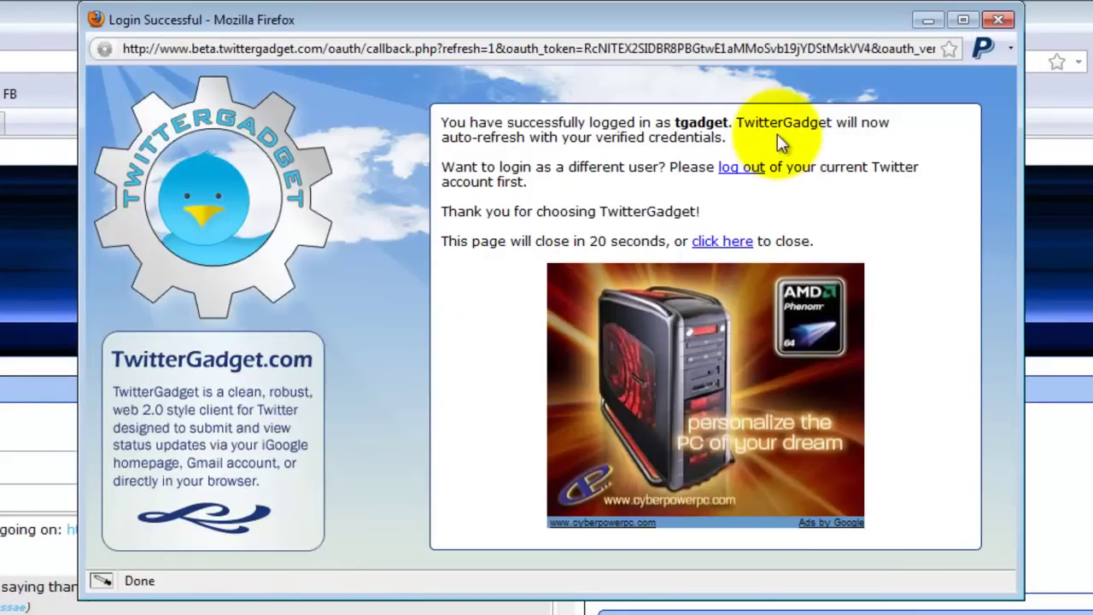
pyautogui.moveTo(700, 17); pyautogui.dragTo(1059, 329)
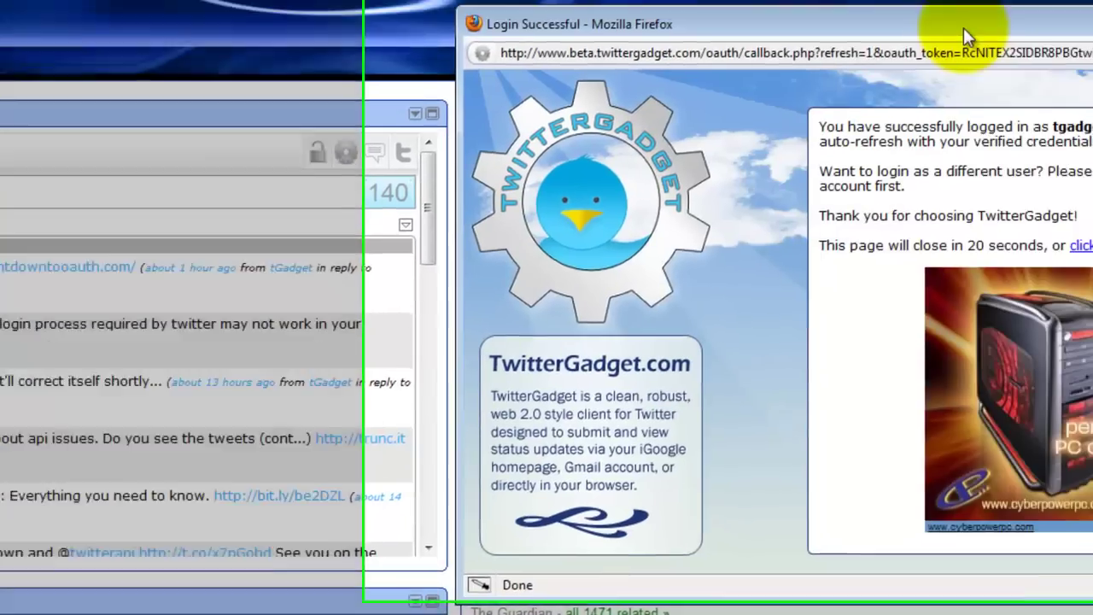
pyautogui.moveTo(963, 32); pyautogui.dragTo(1, 6)
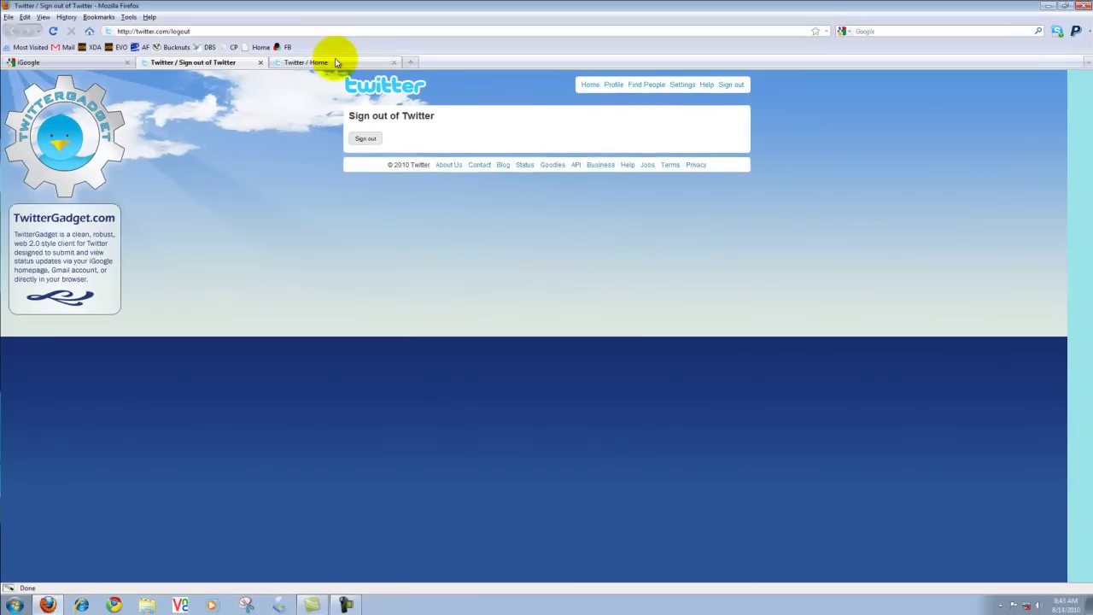
# Close the extra Twitter home page and sign out of twitter.com
pyautogui.click(342, 61)
pyautogui.click(393, 62)
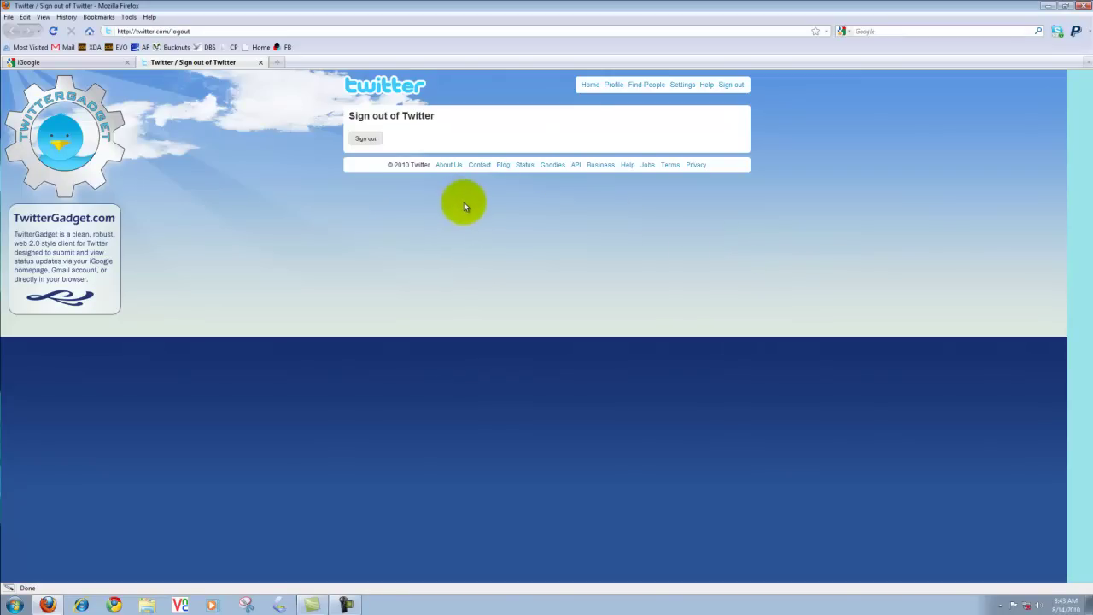
pyautogui.click(369, 140)
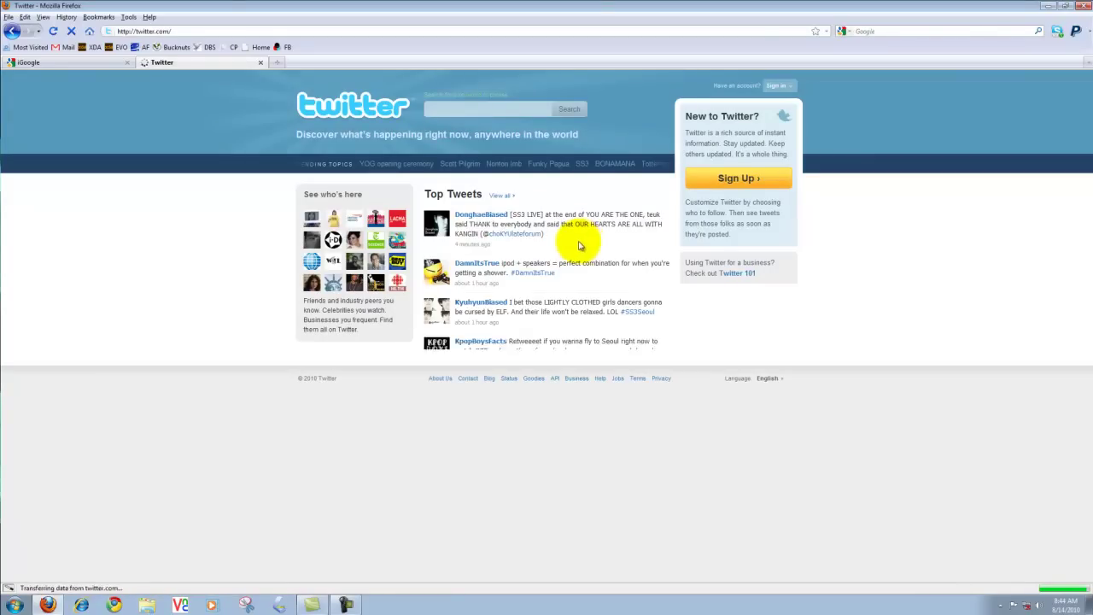
# Close the signed-out Twitter tab, sign the gadget out, and restart 'Sign in with Twitter'
pyautogui.click(260, 62)
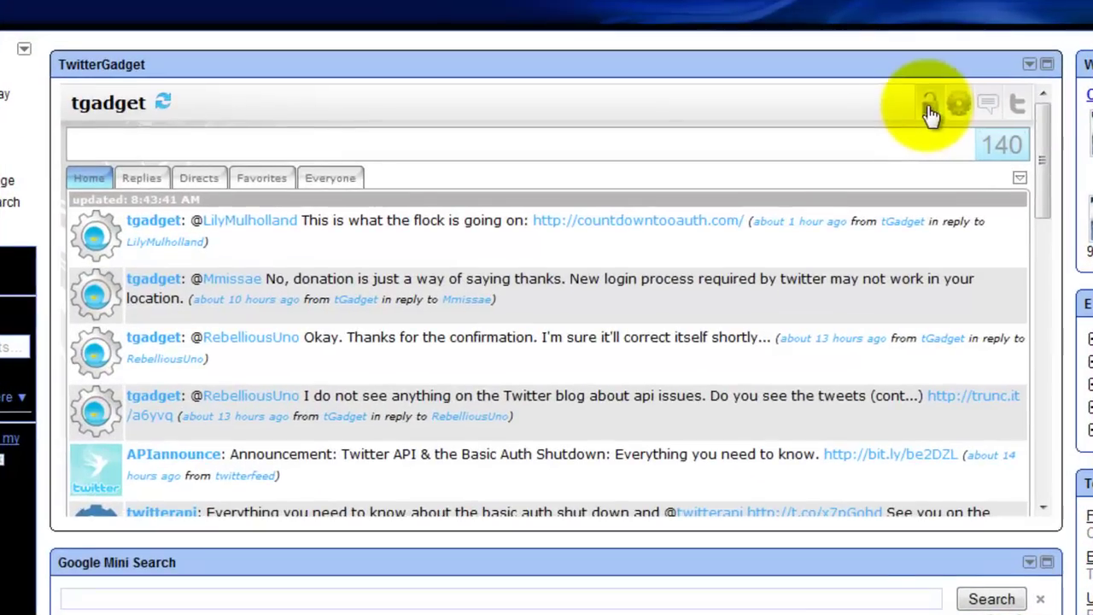
pyautogui.click(515, 216)
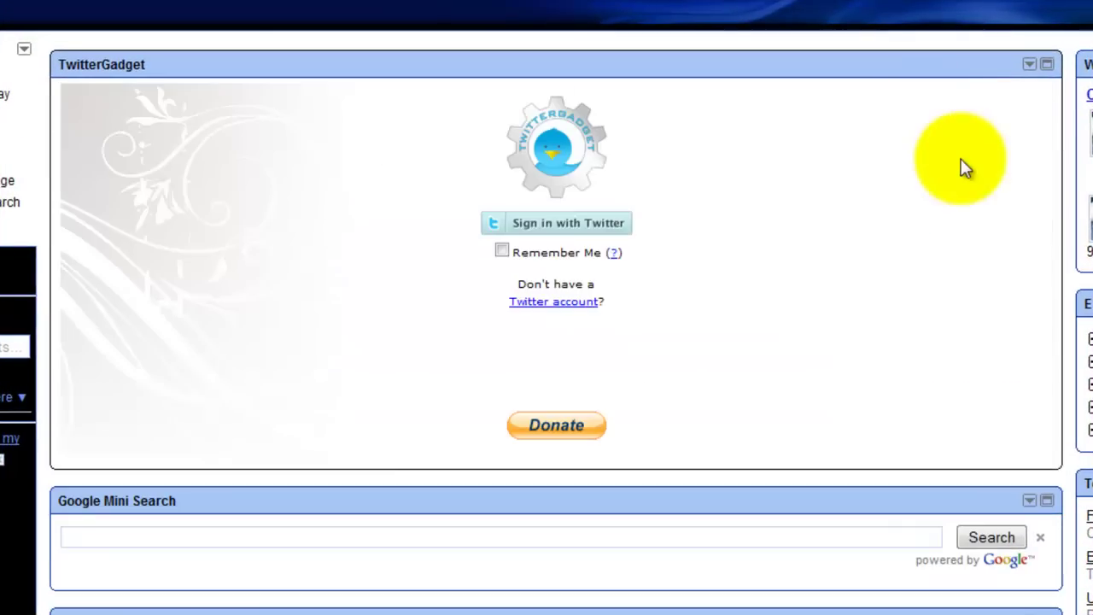
pyautogui.click(588, 227)
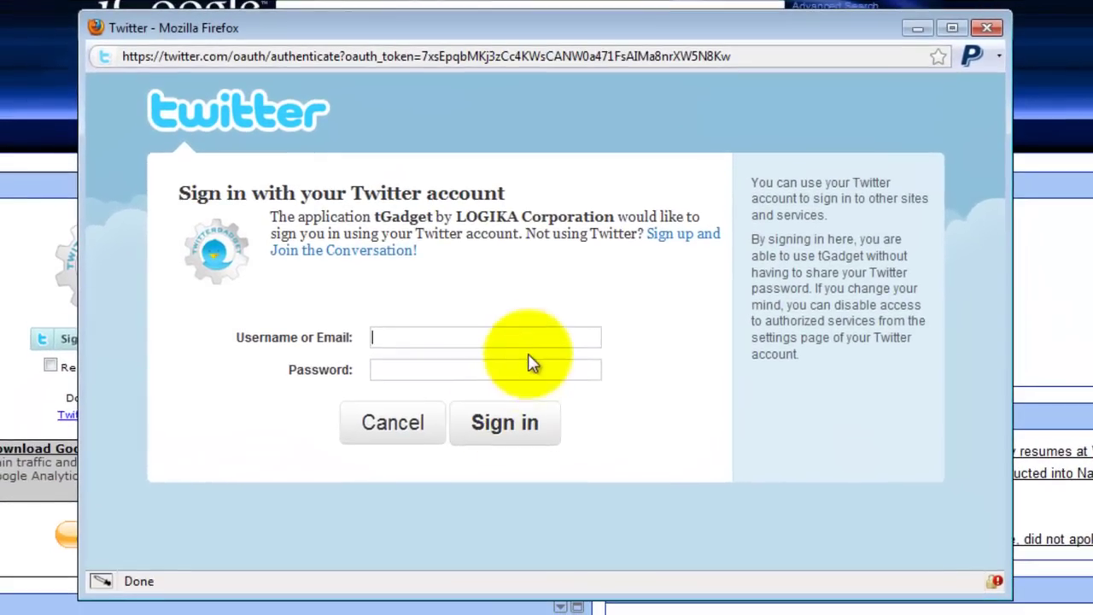
# Choose the saved test account's username and password and submit the Twitter sign-in
pyautogui.click(545, 343)
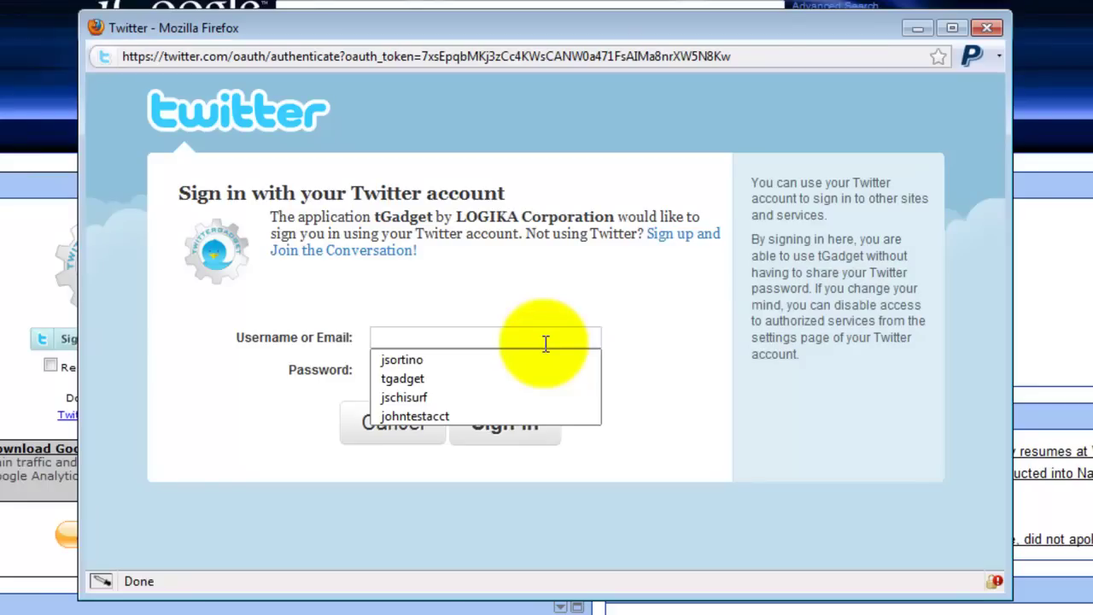
pyautogui.write('joh')
pyautogui.press('Down')
pyautogui.press('Return')
pyautogui.press('Tab')
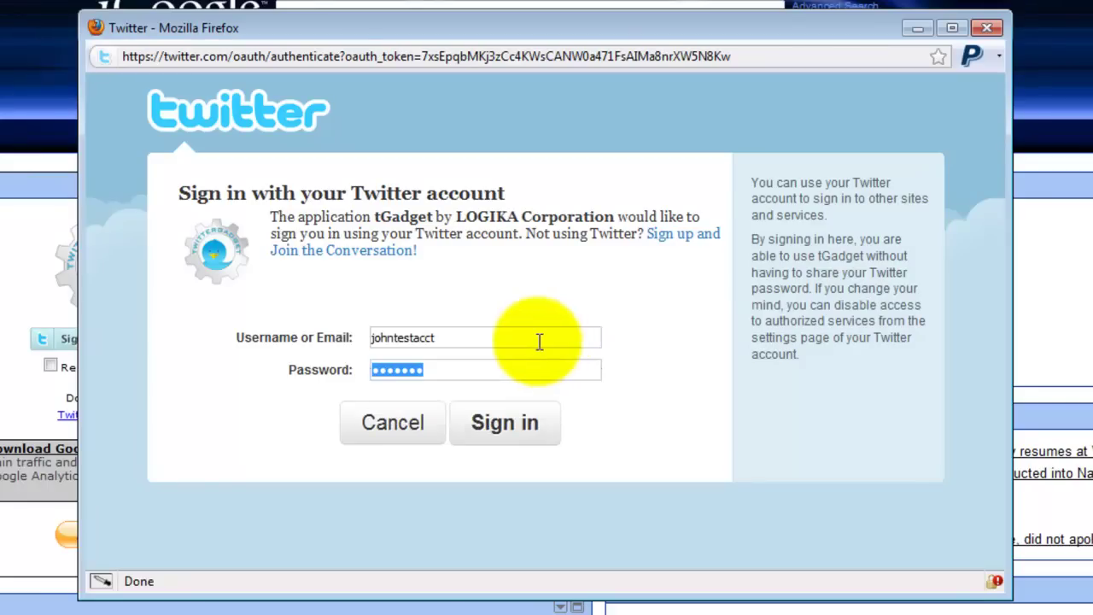
pyautogui.click(531, 422)
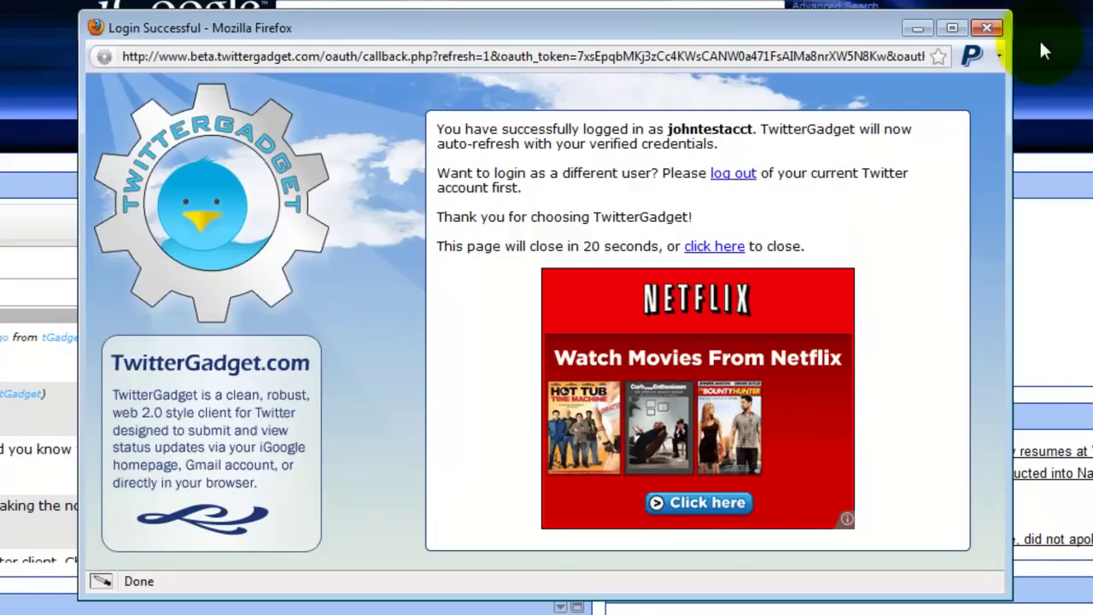
# Close the login confirmation window and sign the test account out of twitter.com
pyautogui.click(988, 34)
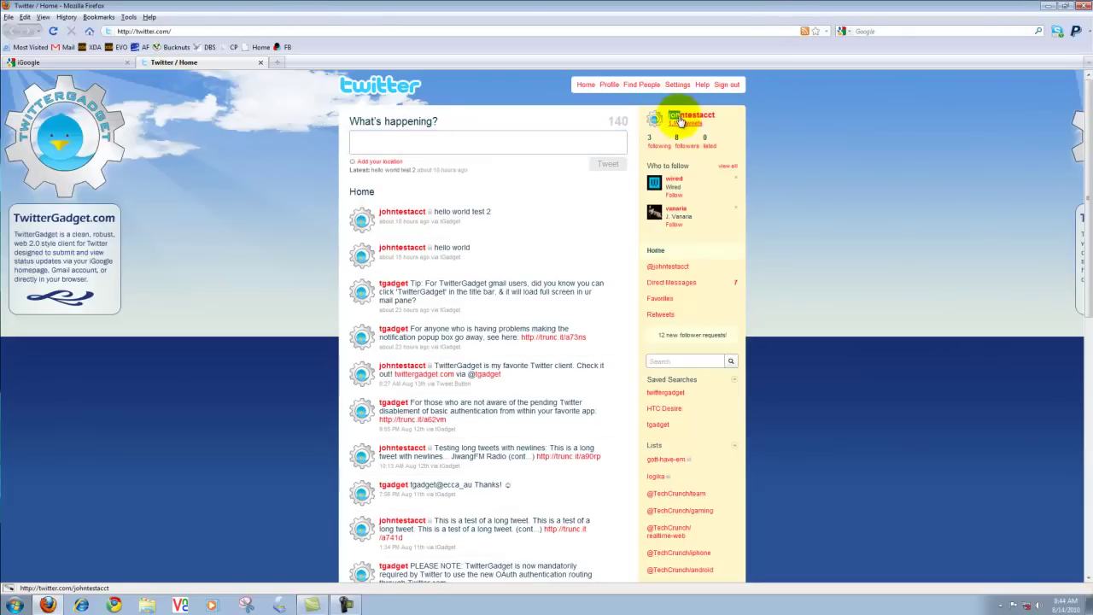
pyautogui.click(730, 85)
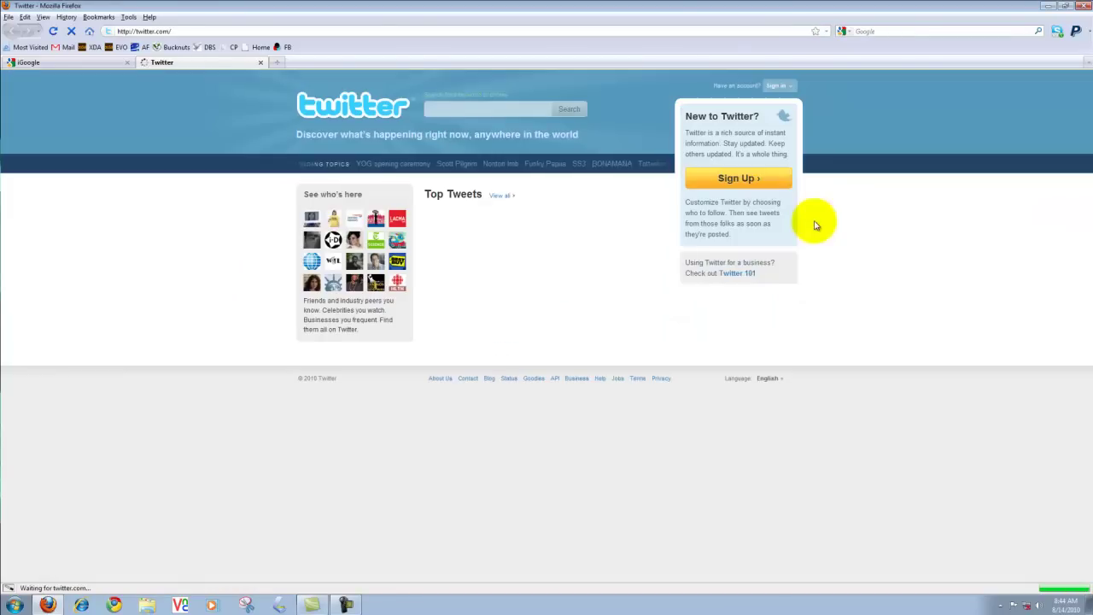
pyautogui.click(106, 63)
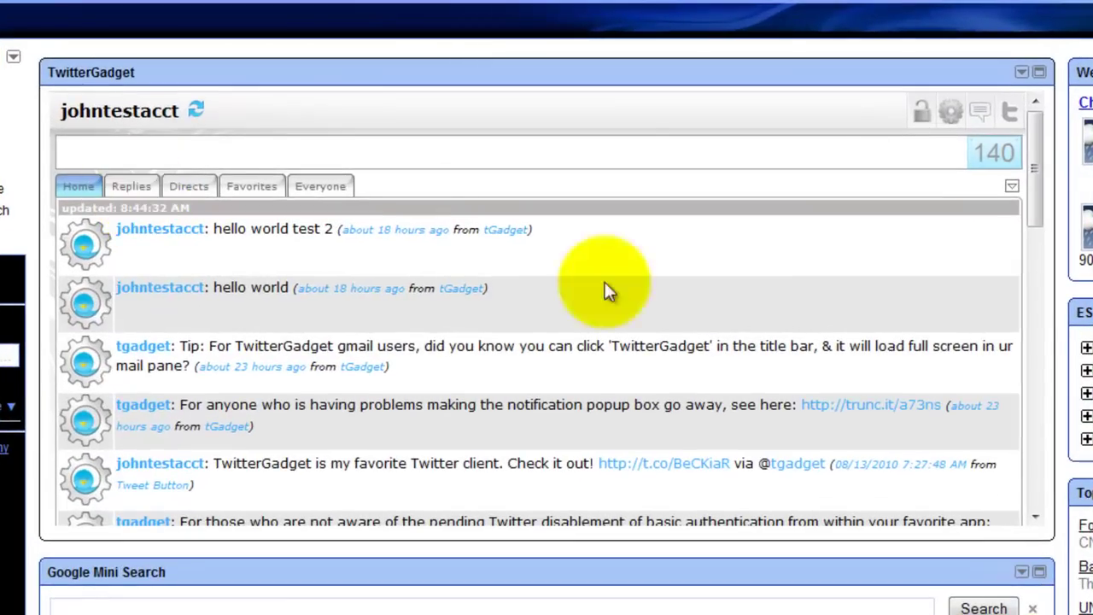
pyautogui.rightClick(859, 242)
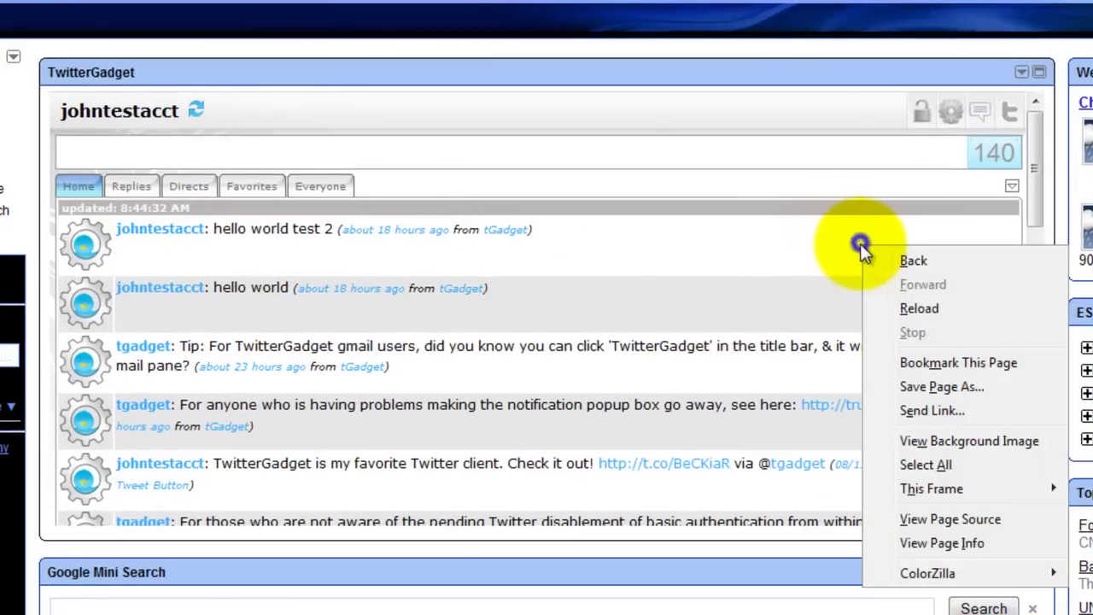
pyautogui.click(797, 358)
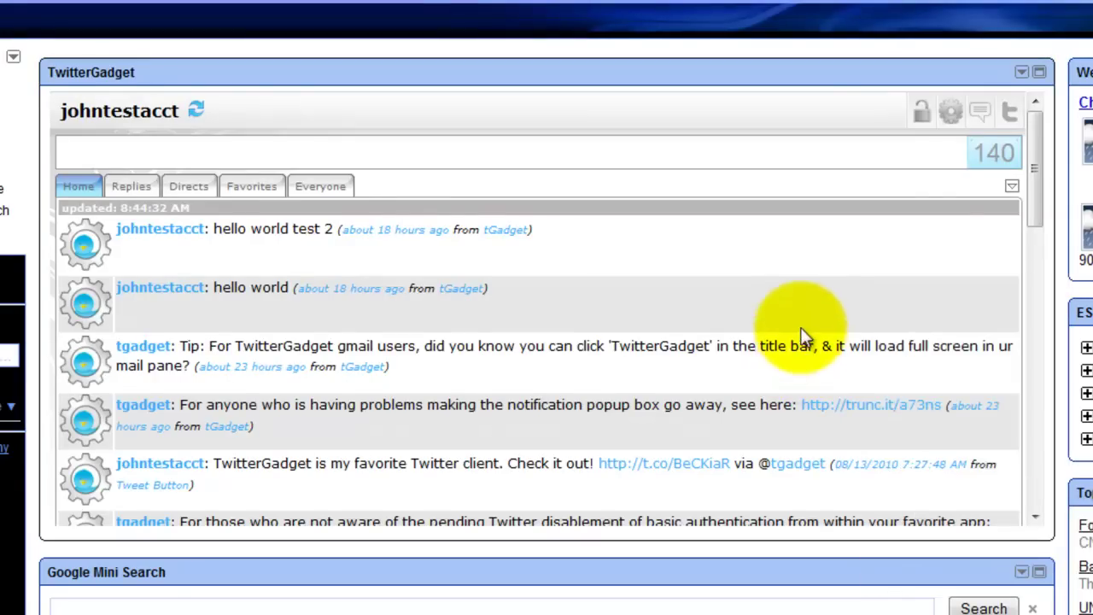
pyautogui.scroll(-1, 799, 335)
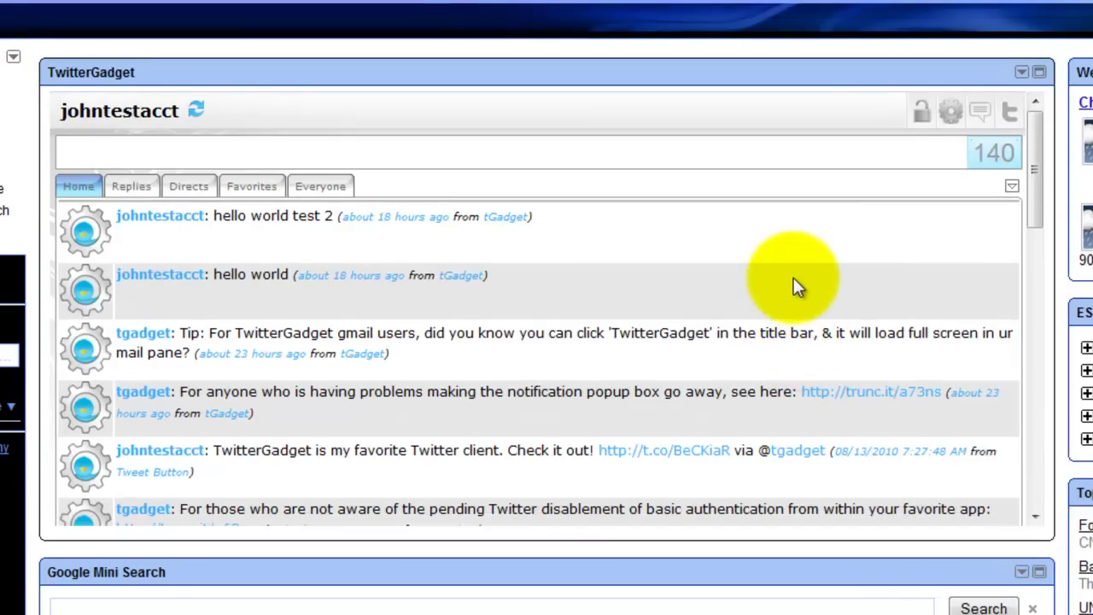
pyautogui.scroll(1, 793, 287)
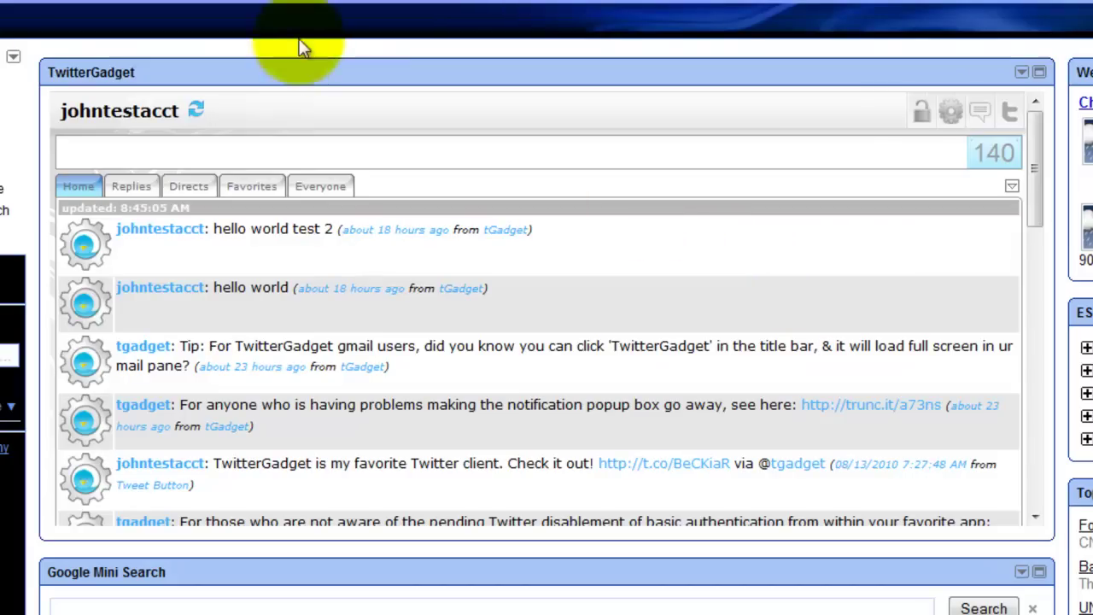
pyautogui.moveTo(1032, 176); pyautogui.dragTo(1020, 134)
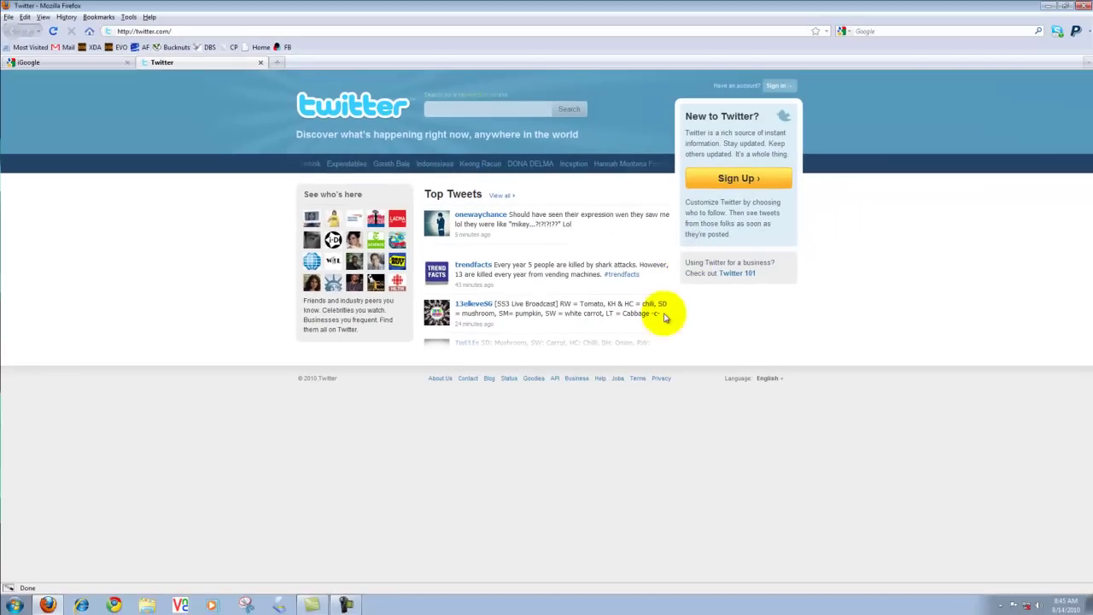
# Sign twitter.com in with the other account's username and password, then scroll its home timeline
pyautogui.click(88, 62)
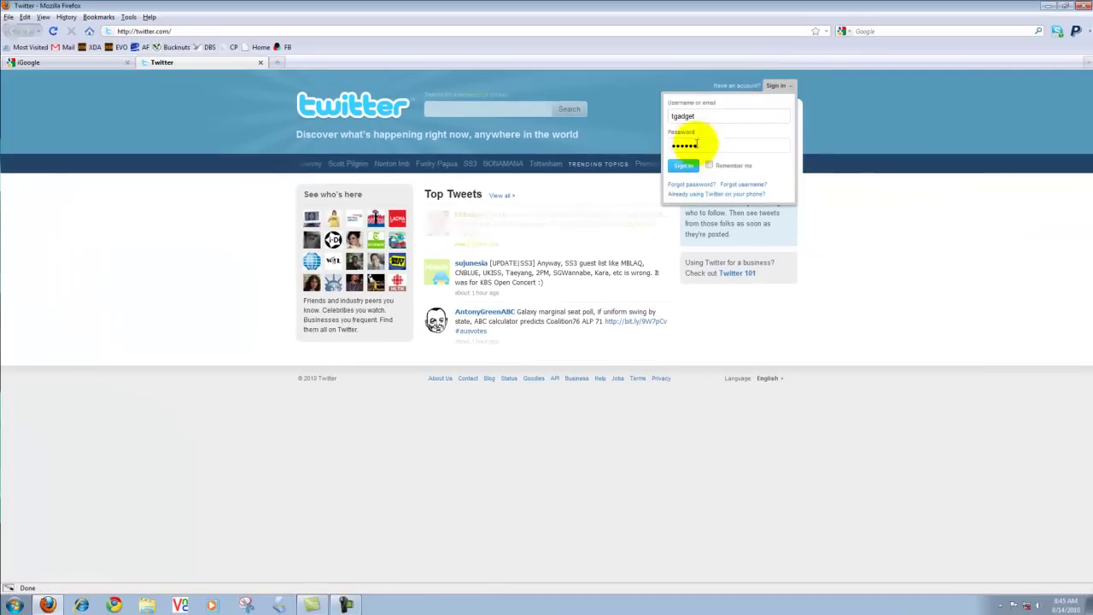
pyautogui.doubleClick(714, 115)
pyautogui.write('tgadget')
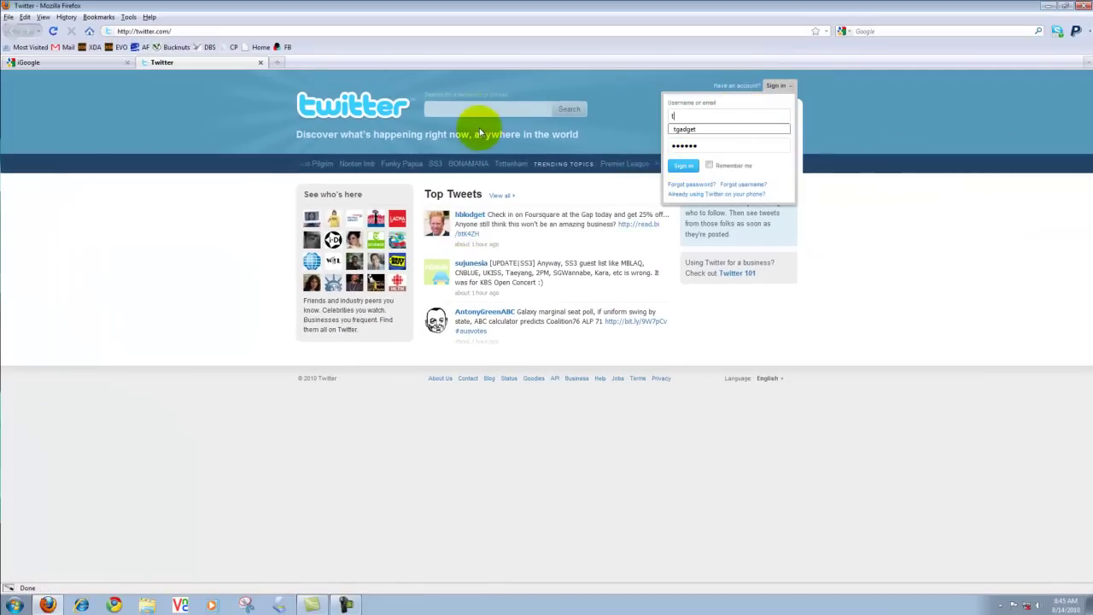
pyautogui.press('Tab')
pyautogui.write('********')
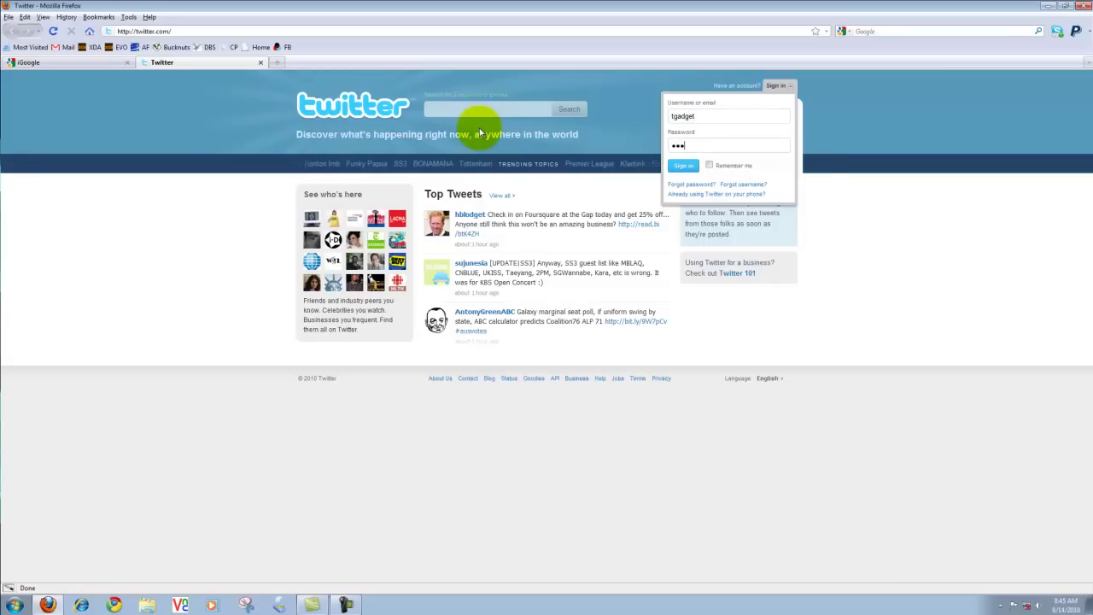
pyautogui.click(685, 165)
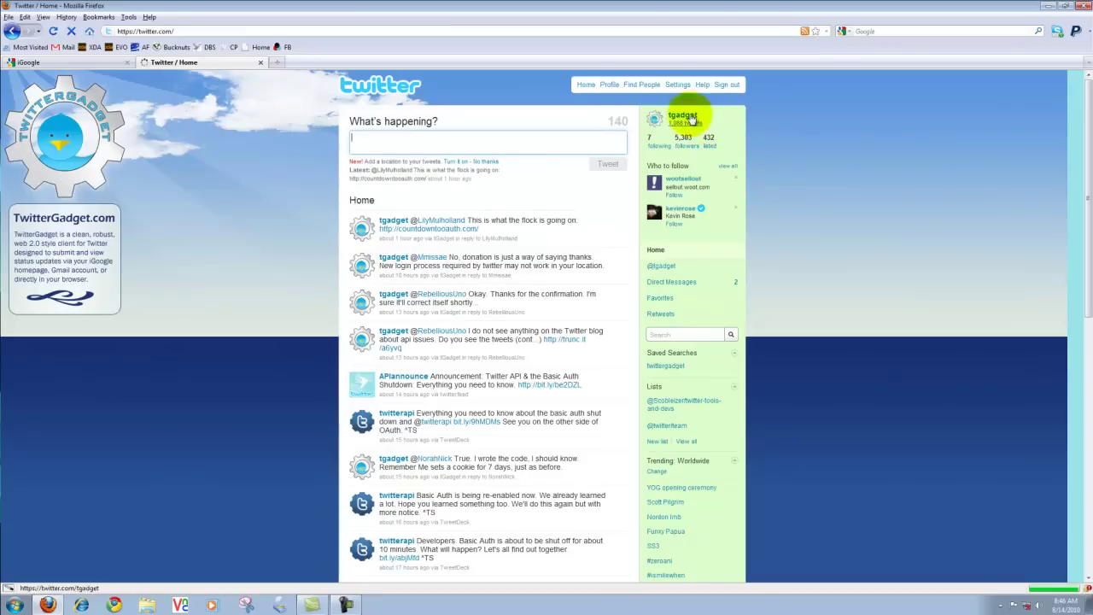
pyautogui.scroll(-1, 769, 188)
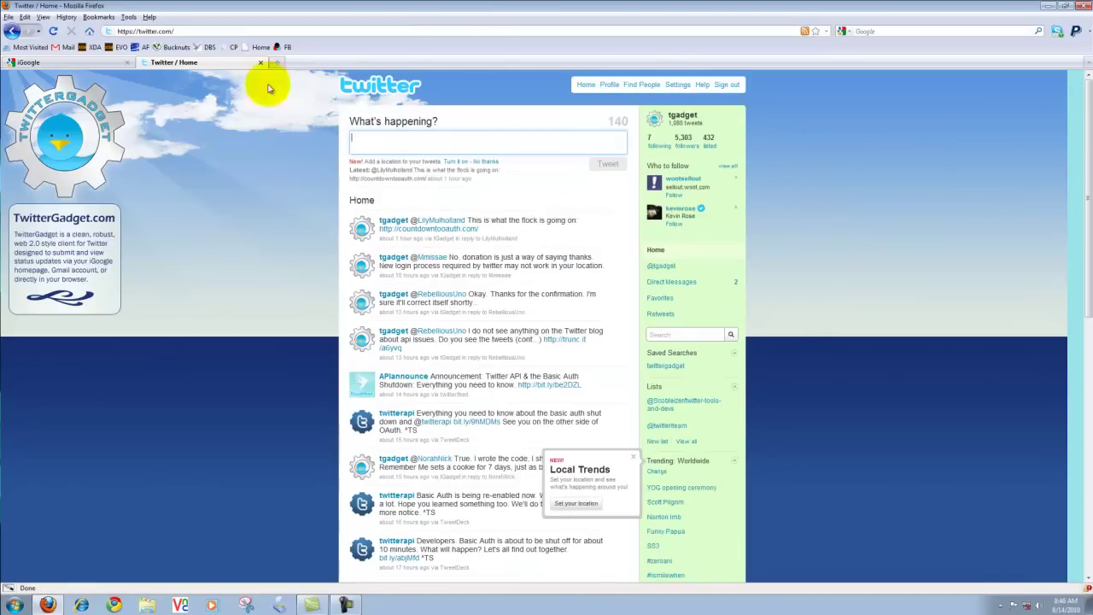
# Reload only the TwitterGadget frame on iGoogle, confirming it still shows the test account's Home timeline
pyautogui.click(77, 62)
pyautogui.rightClick(494, 322)
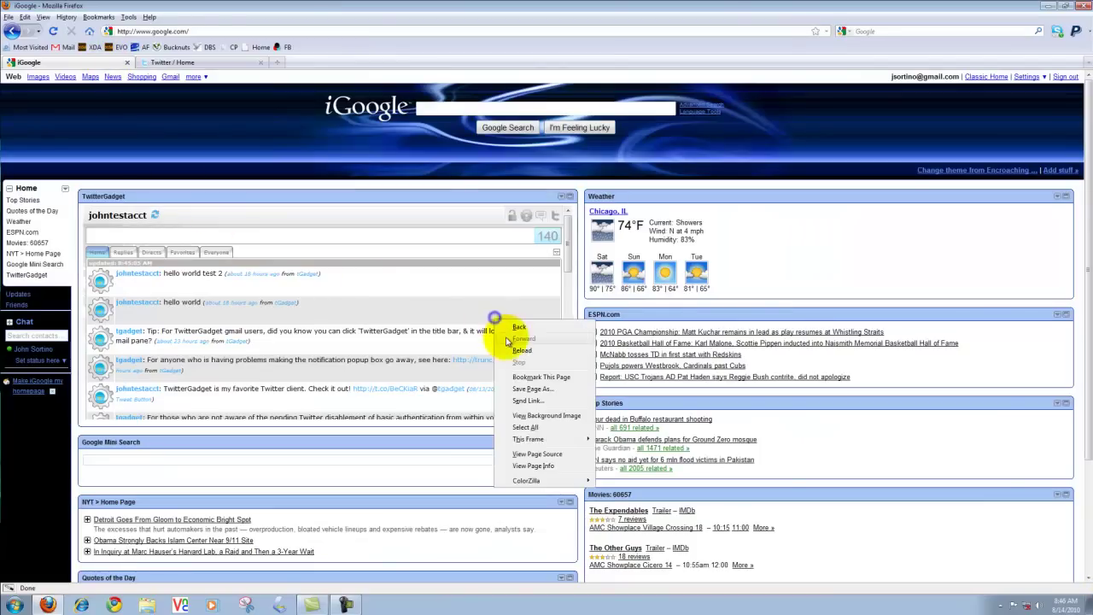
pyautogui.moveTo(540, 438)
pyautogui.click(636, 477)
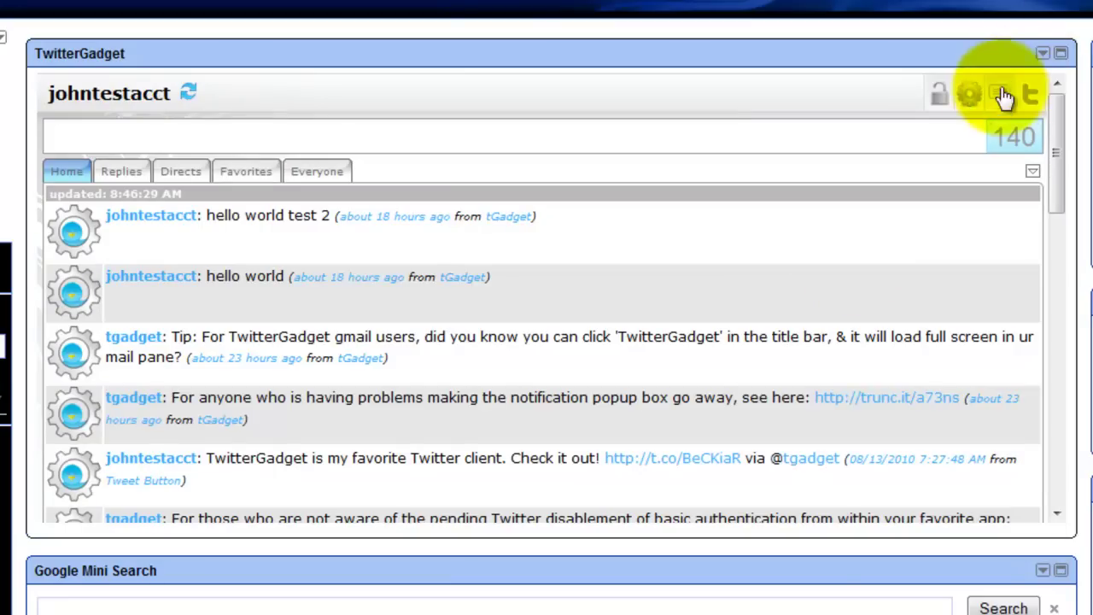
pyautogui.click(969, 93)
pyautogui.click(1000, 93)
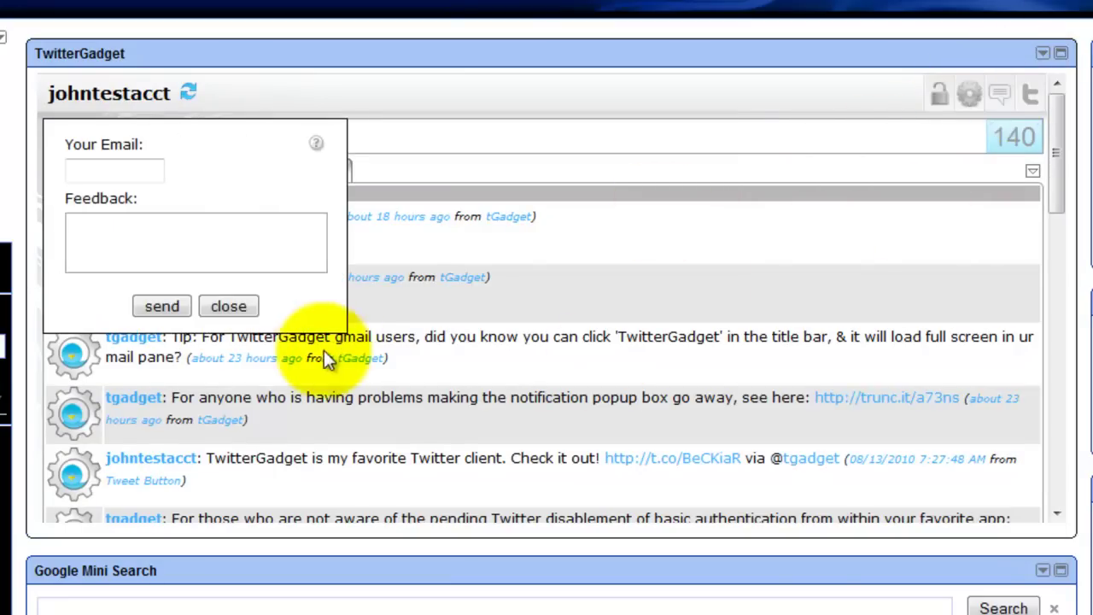
pyautogui.click(231, 305)
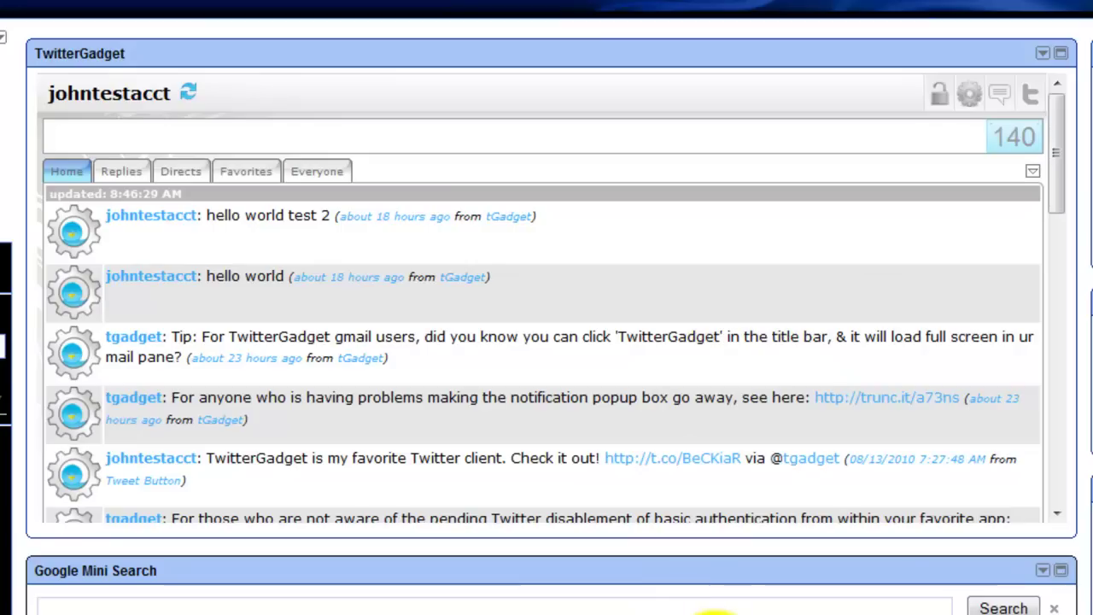